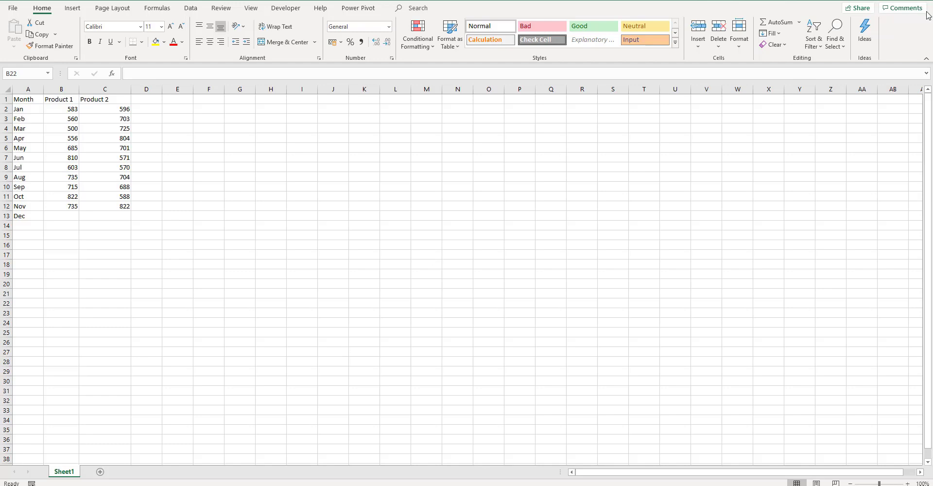
- Open the workbook's Share pane, browse the address book for invitees, then cancel without choosing anyone
click(858, 10)
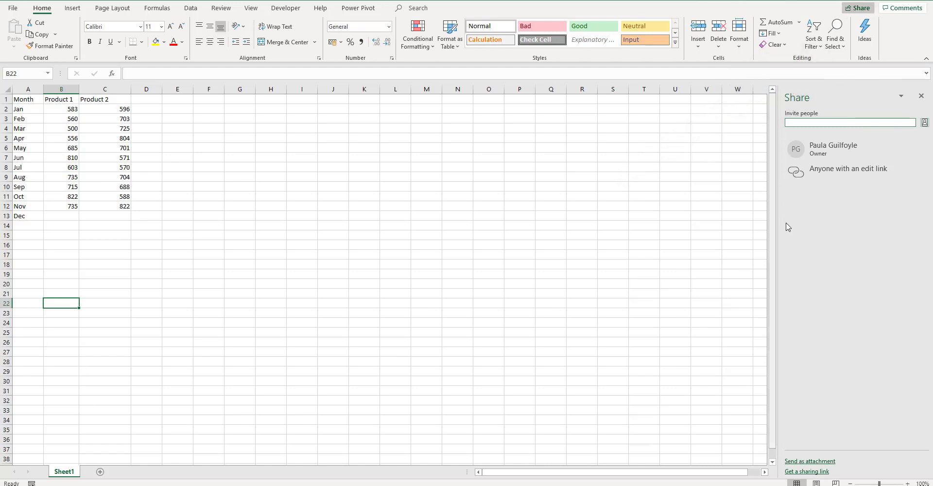
click(808, 122)
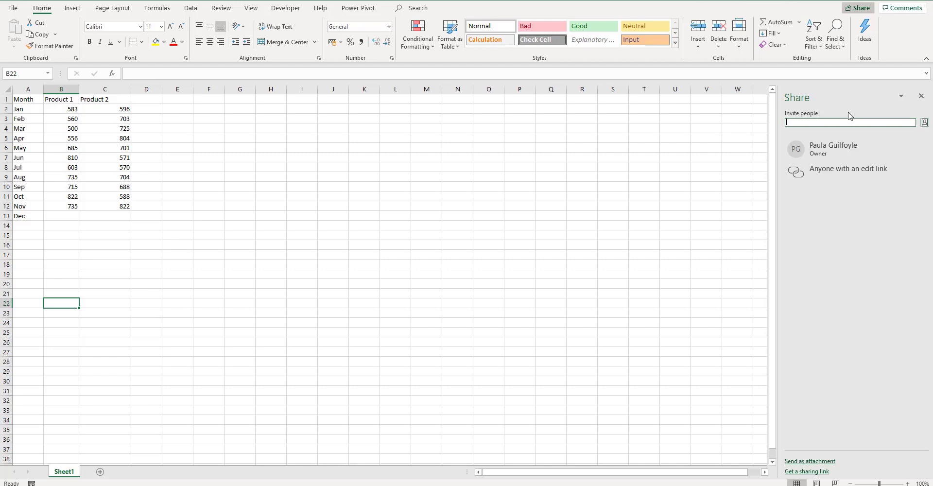
click(925, 122)
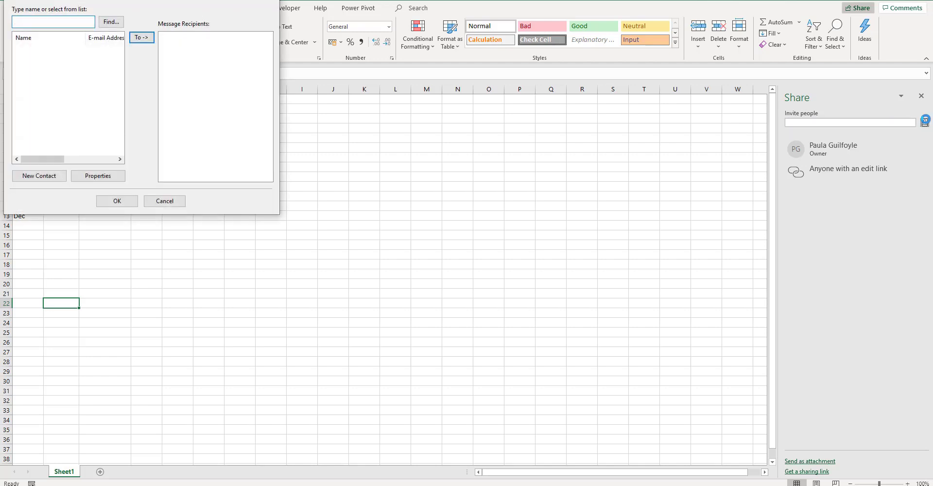
click(274, 1)
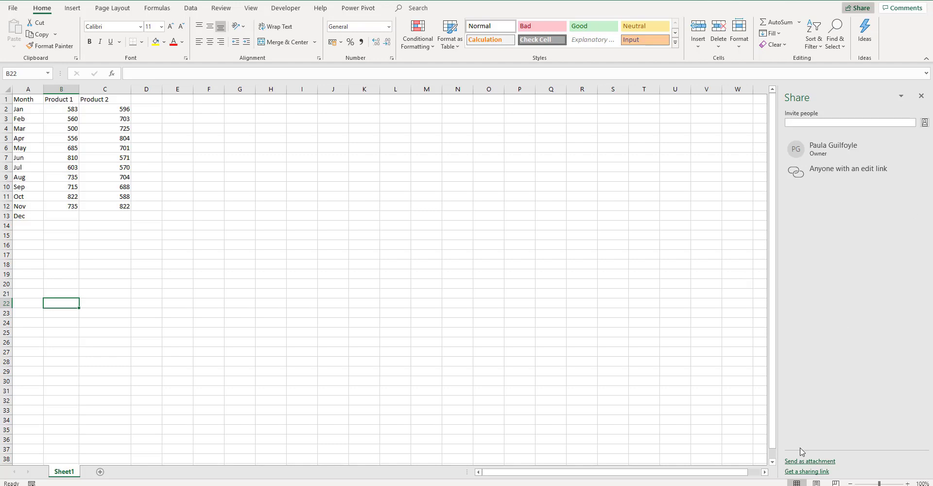
- Create a sharing link that lets anyone with it edit the workbook
click(806, 471)
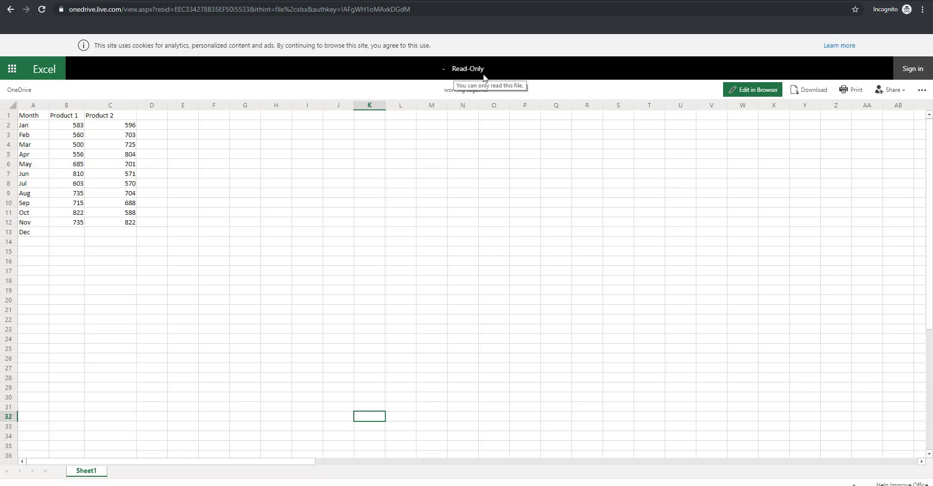
- Select cell F12 in the read-only browser view, then switch the workbook to Edit in Browser
click(201, 225)
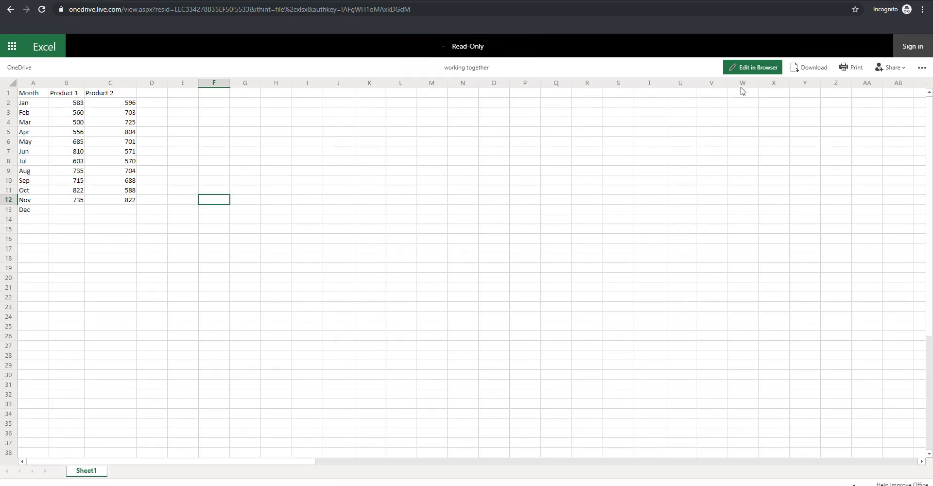
click(756, 71)
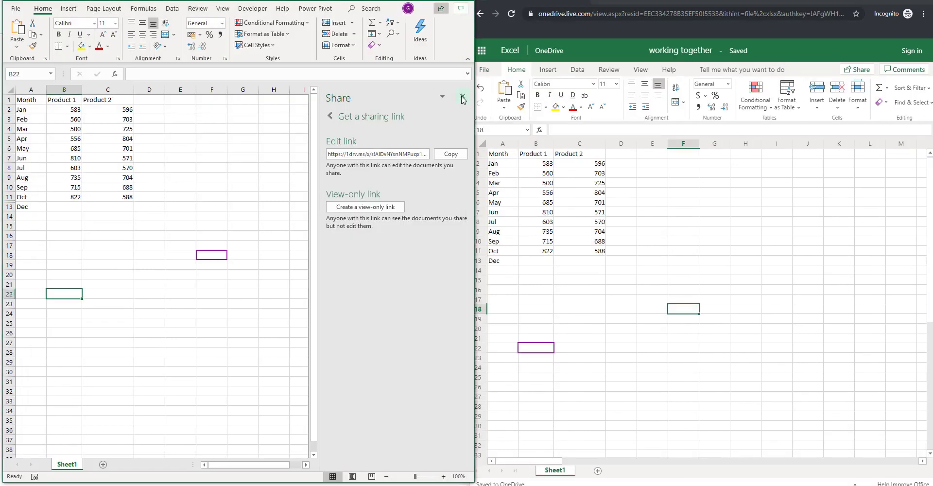
- Close the Share pane and move the active cell up and down column B around B17
click(463, 99)
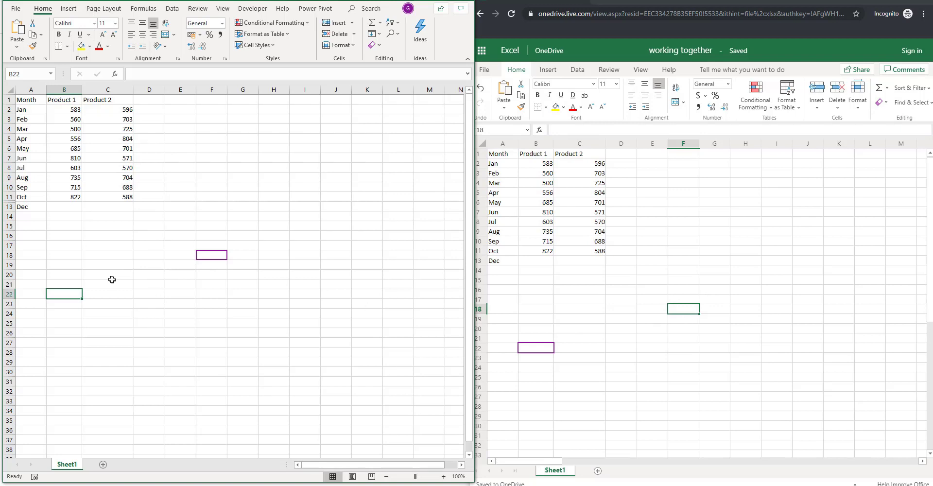
key(Up)
key(Up)
key(Up)
key(Up)
key(Up)
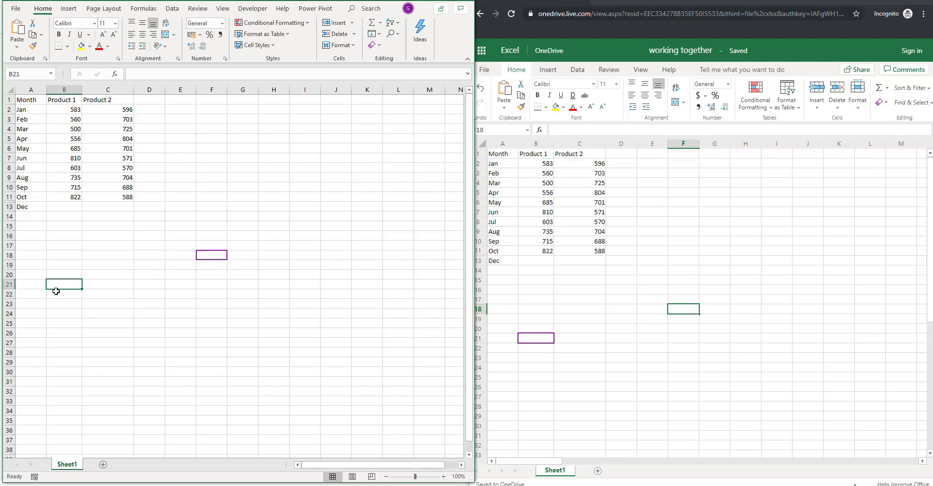
key(Up)
key(Up)
key(Up)
key(Up)
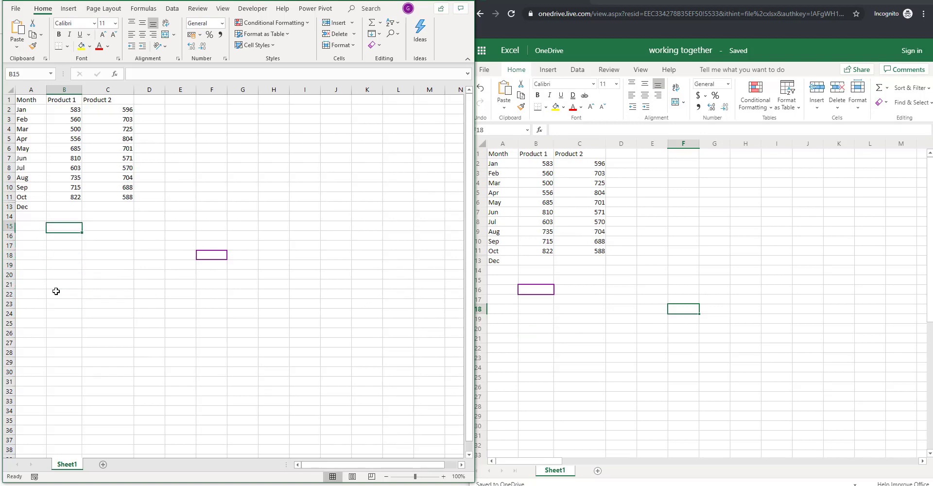
key(Down)
key(Down)
key(Down)
key(Down)
key(Down)
key(Down)
key(Down)
key(Down)
key(Down)
key(Down)
key(Down)
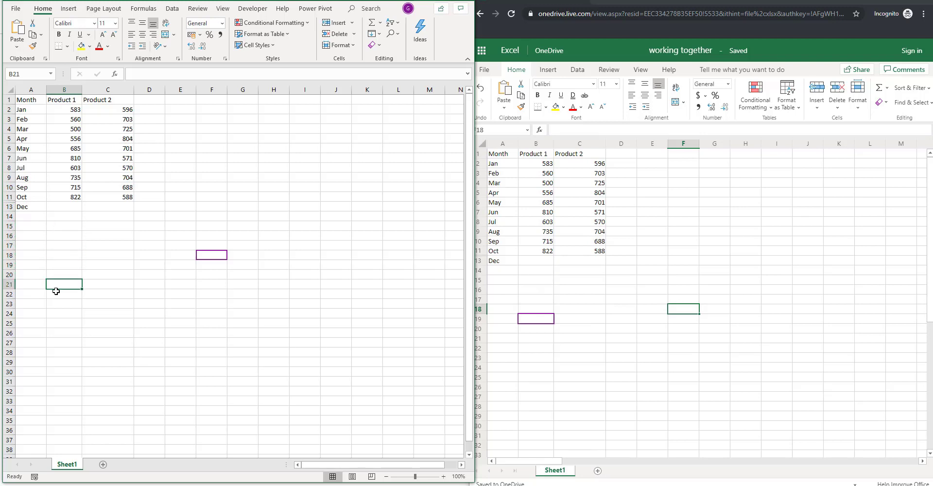
key(Up)
key(Up)
key(Up)
key(Up)
key(Up)
key(Up)
key(Up)
key(Up)
key(Up)
key(Up)
key(Up)
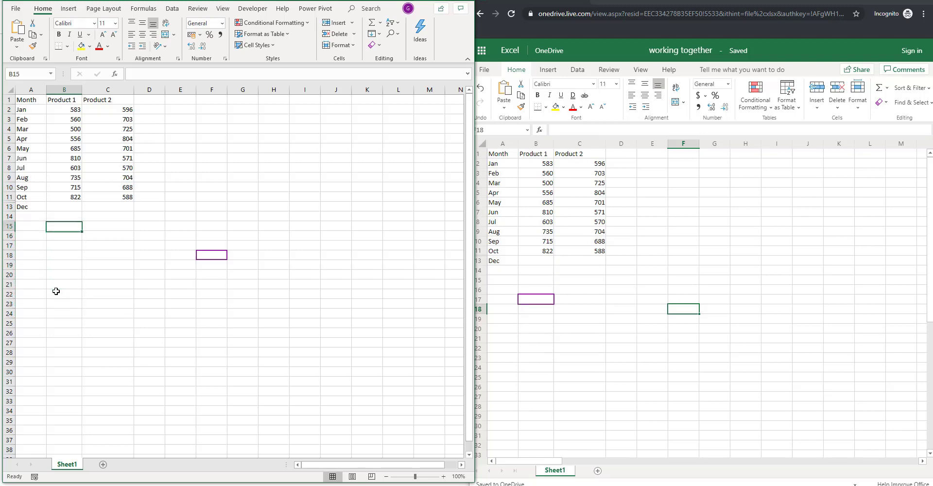
key(Down)
key(Down)
key(Down)
key(Down)
key(Down)
key(Down)
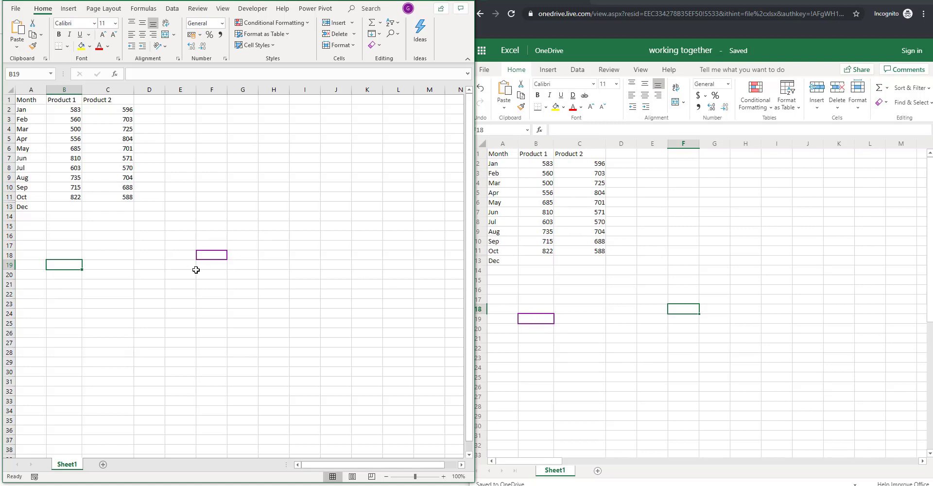
mouse_move(217, 253)
mouse_move(409, 11)
- In Excel for the web, enter 5000 into December's Product 2 cell C13
click(590, 263)
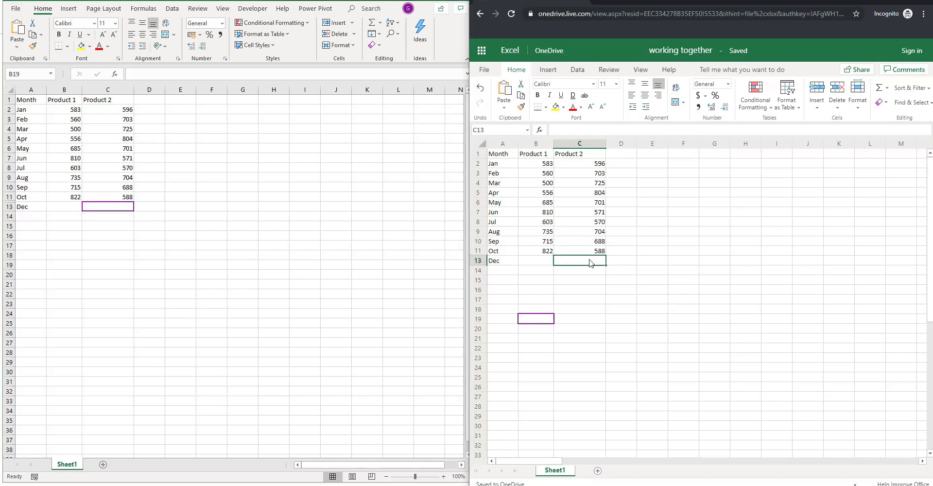
text(5000)
key(Return)
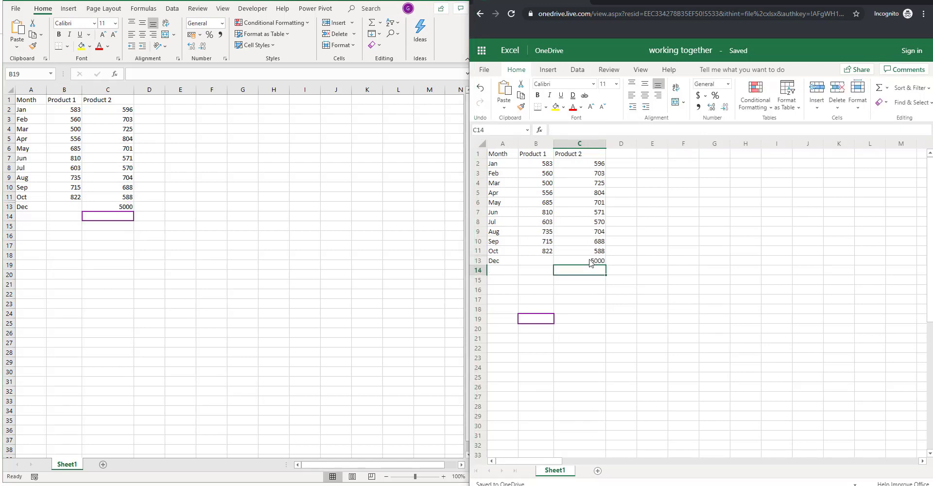
text(5)
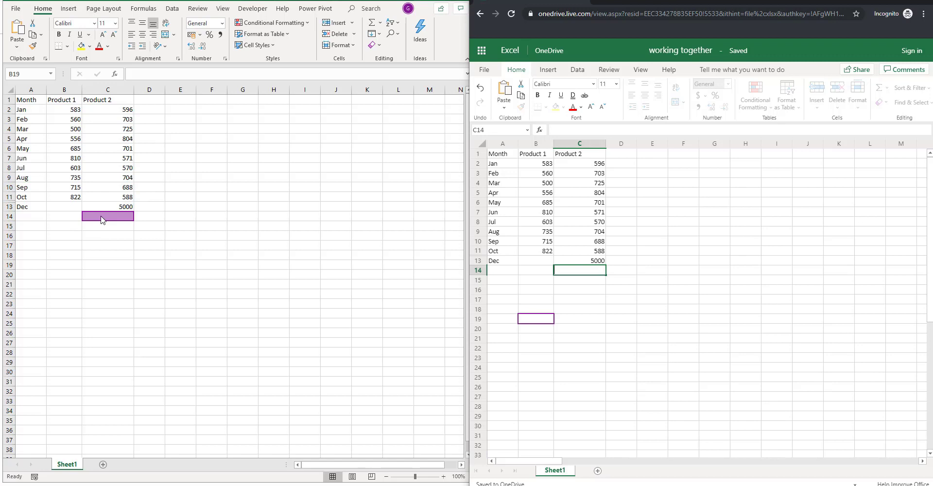
key(Return)
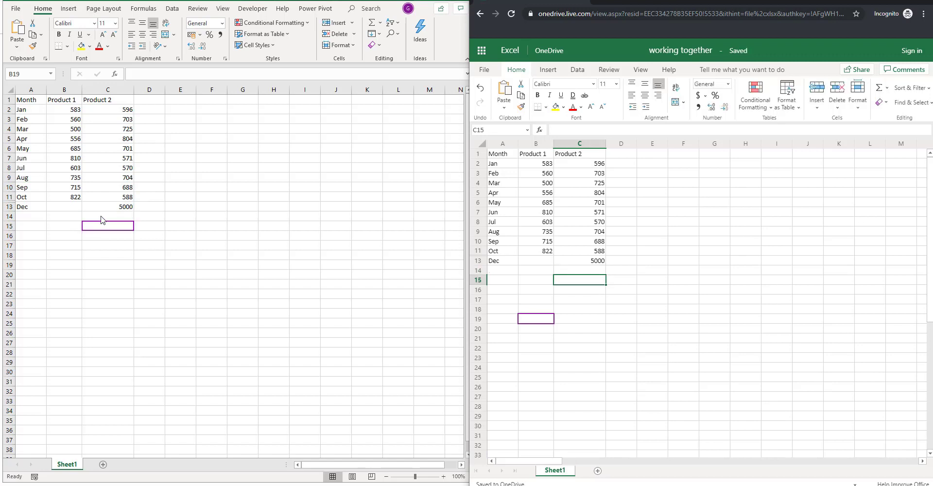
- In desktop Excel, enter the test text 'fdsafdads' into December's Product 1 cell B13
click(68, 208)
click(68, 207)
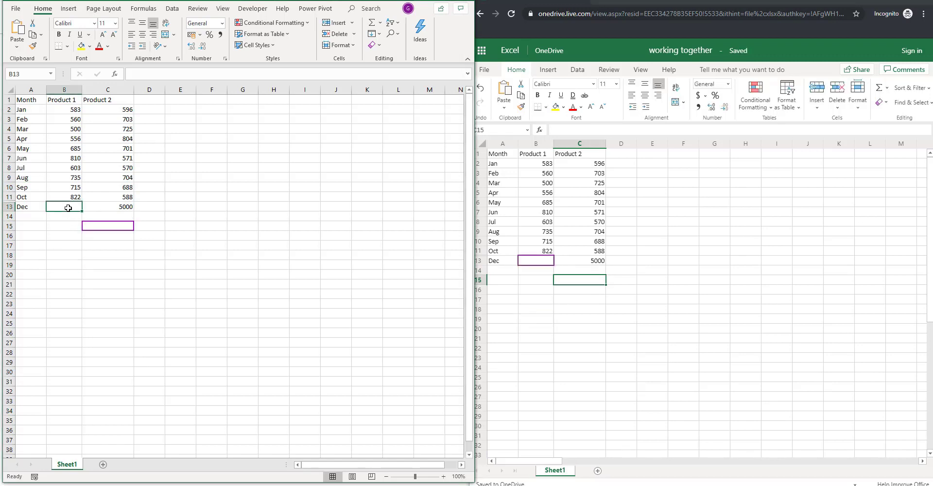
text(fdsafdads)
key(Return)
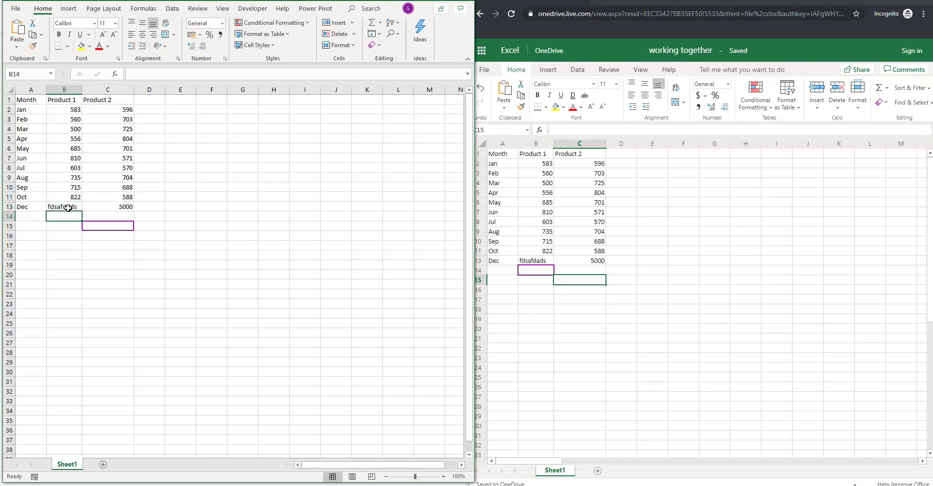